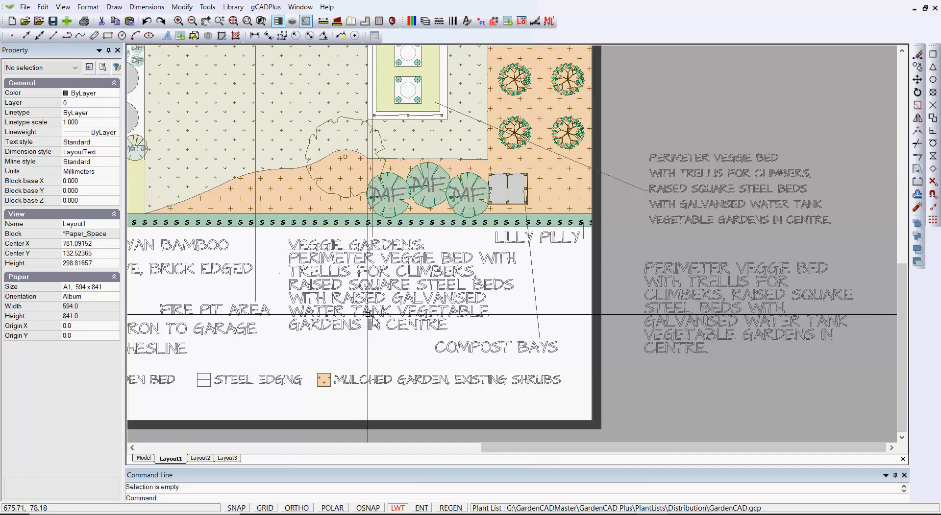
- Erase the six separate single-line texts below the VEGGIE GARDENS heading
{"action": "left_click", "coordinate": [335, 264]}
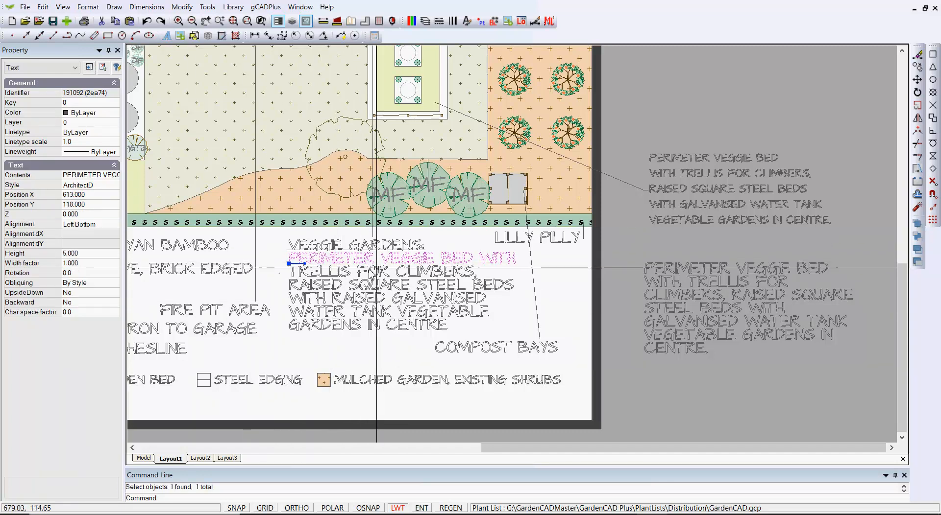
{"action": "key", "text": "Escape"}
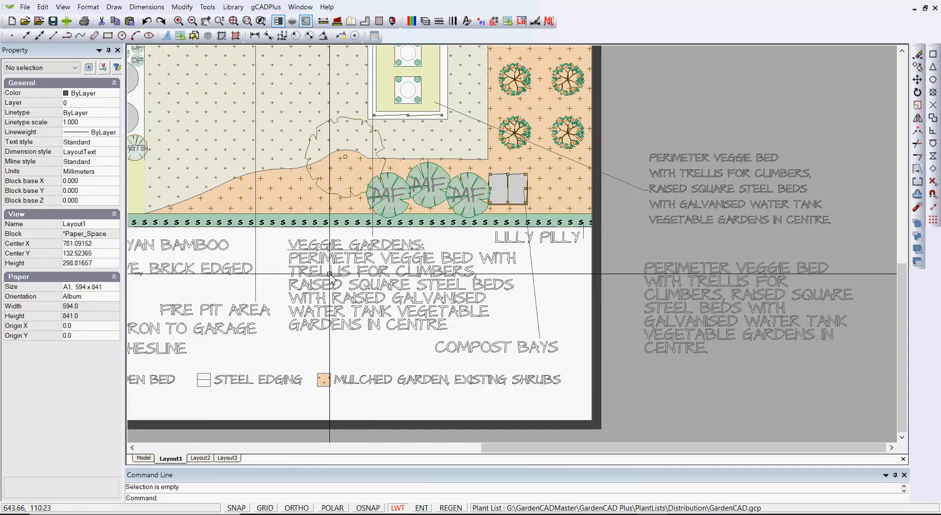
{"action": "left_click", "coordinate": [329, 273]}
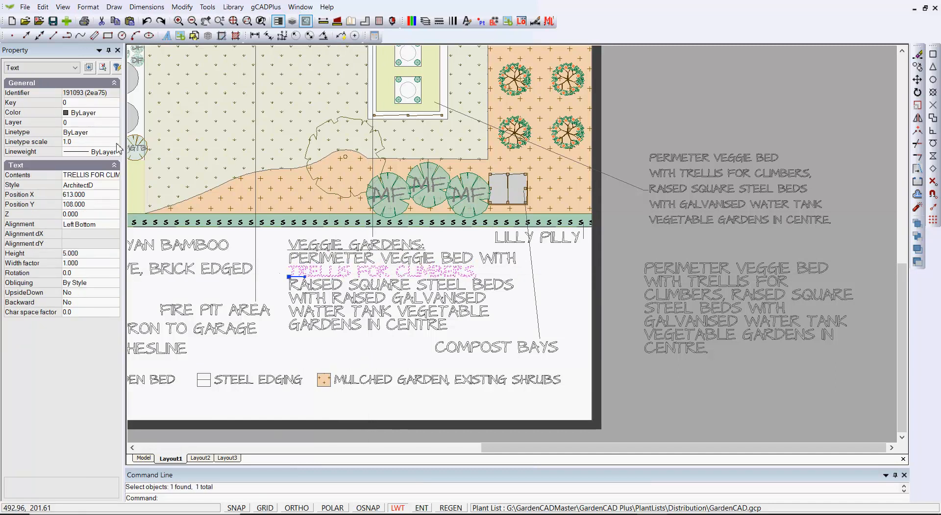
{"action": "key", "text": "Escape"}
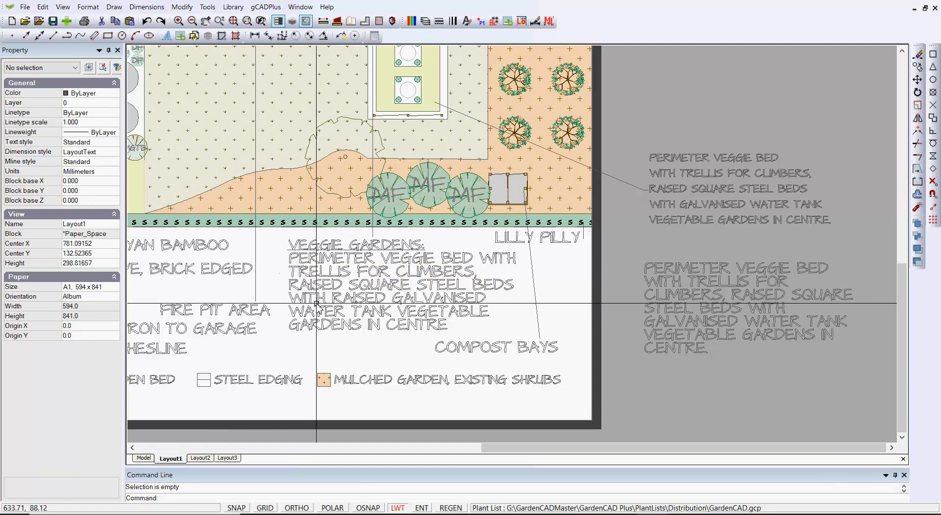
{"action": "left_click_drag", "start_coordinate": [464, 332], "coordinate": [345, 265]}
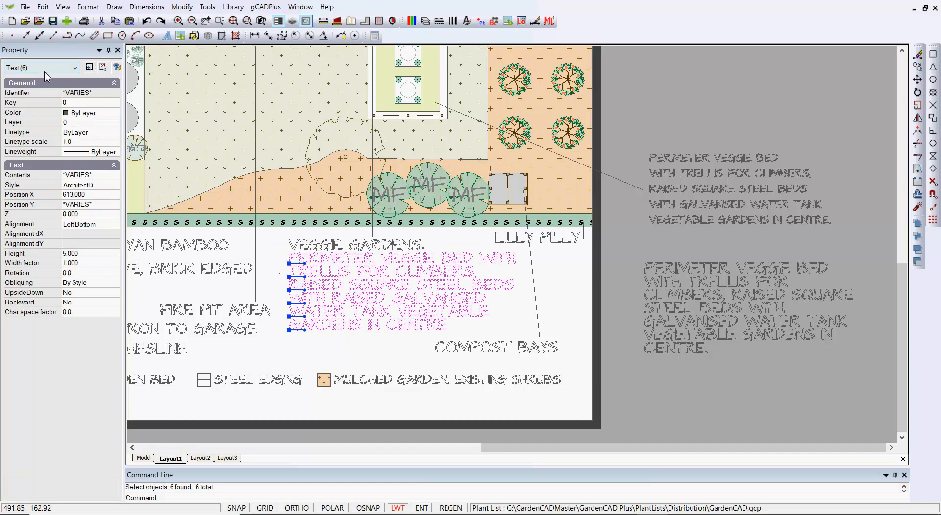
{"action": "right_click", "coordinate": [376, 302]}
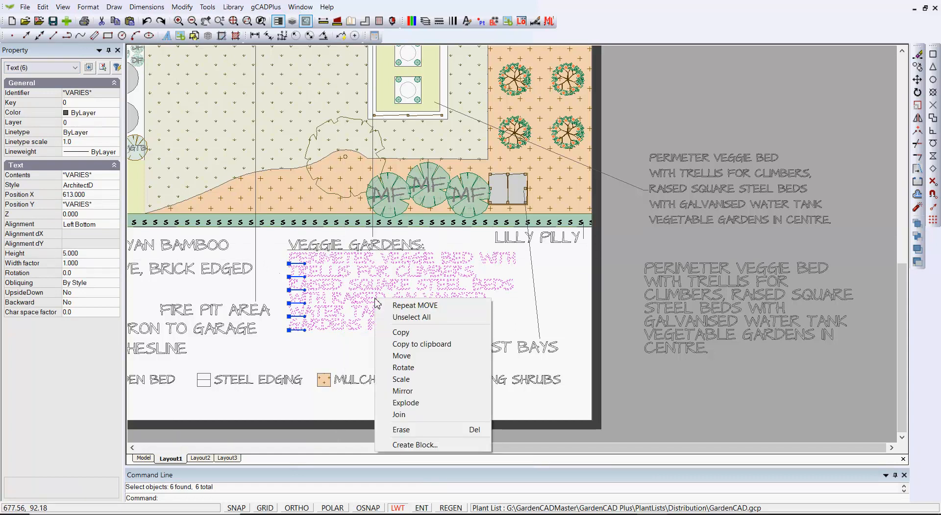
{"action": "left_click", "coordinate": [402, 430]}
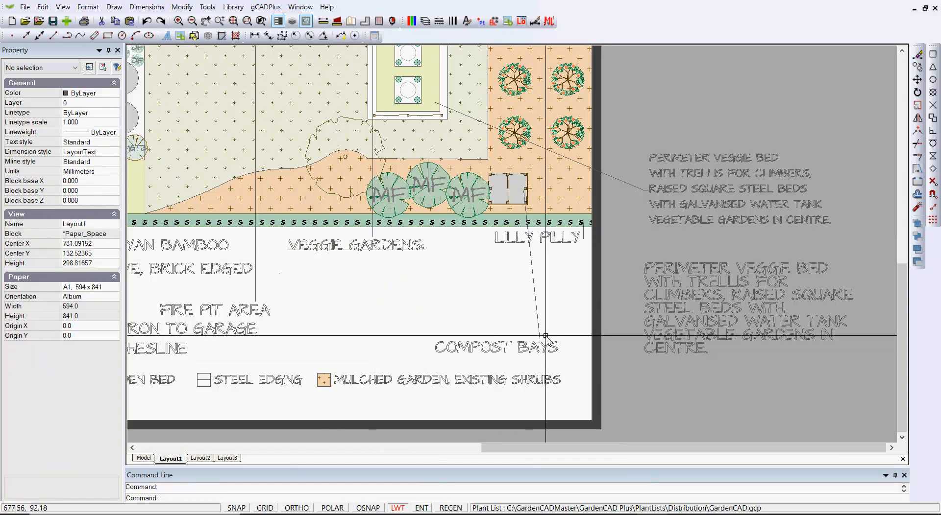
- Move the seven-line multiline veggie bed note from outside the sheet to just below the VEGGIE GARDENS heading
{"action": "left_click", "coordinate": [685, 296]}
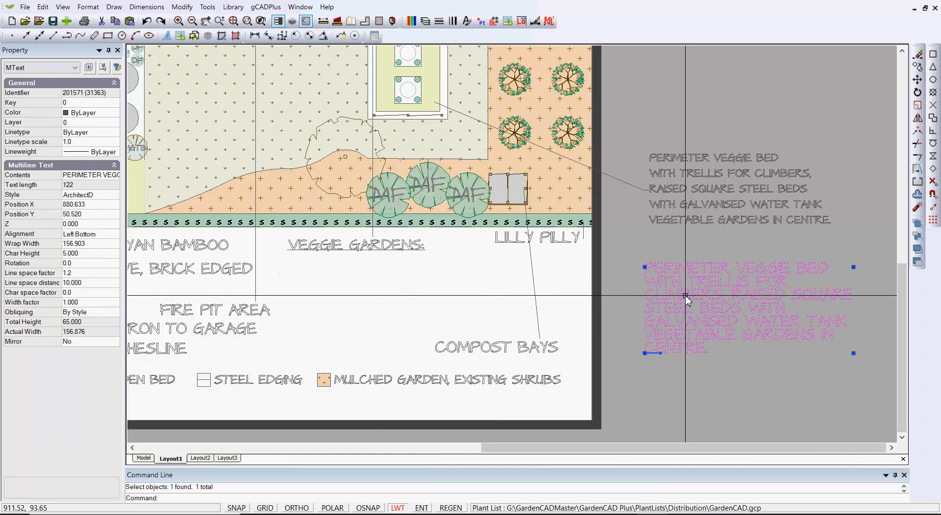
{"action": "right_click", "coordinate": [707, 308]}
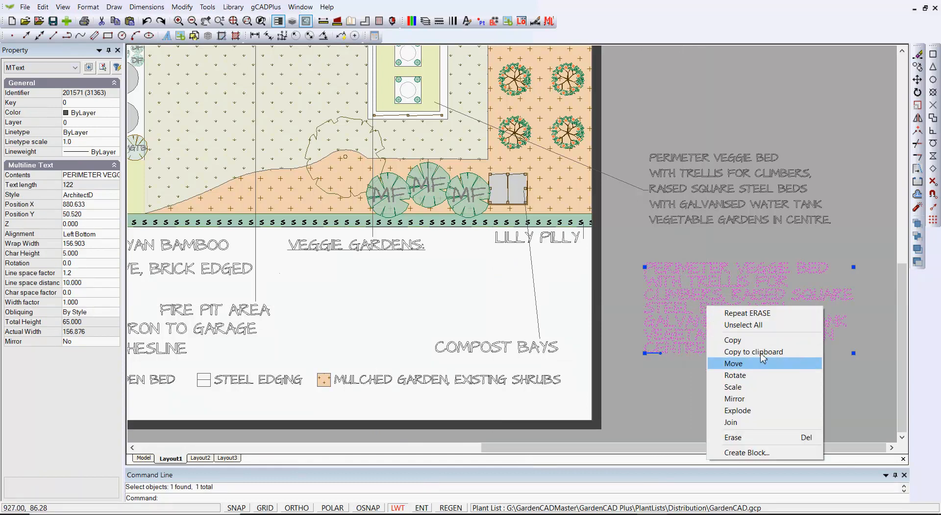
{"action": "left_click", "coordinate": [749, 368]}
{"action": "left_click", "coordinate": [739, 307]}
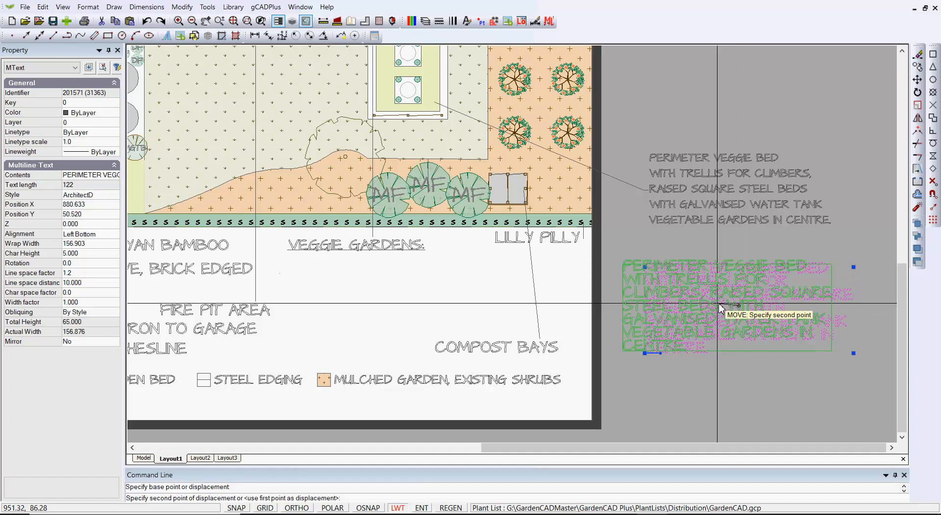
{"action": "left_click", "coordinate": [373, 302]}
{"action": "key", "text": "Escape"}
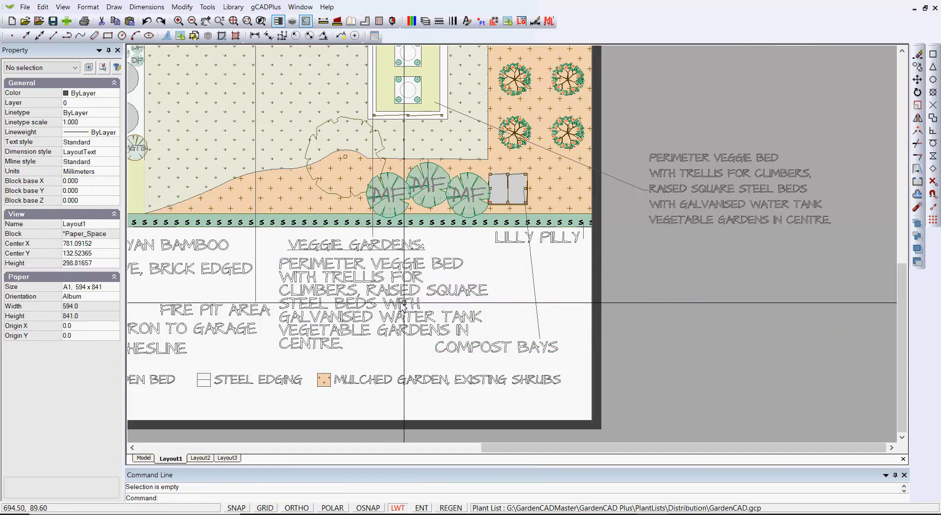
- Edit the veggie bed note's contents to insert a line break before "IN CENTRE."
{"action": "left_click", "coordinate": [346, 282]}
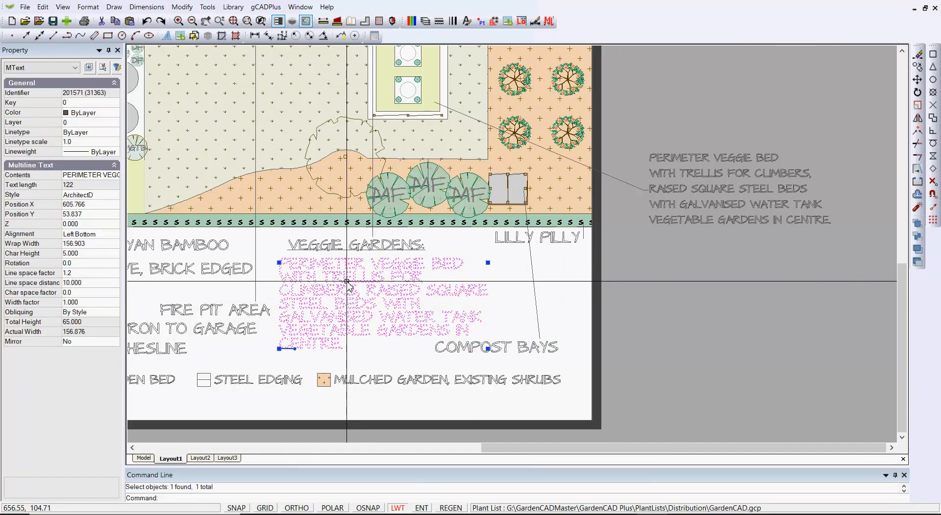
{"action": "left_click", "coordinate": [112, 176]}
{"action": "left_click", "coordinate": [111, 176]}
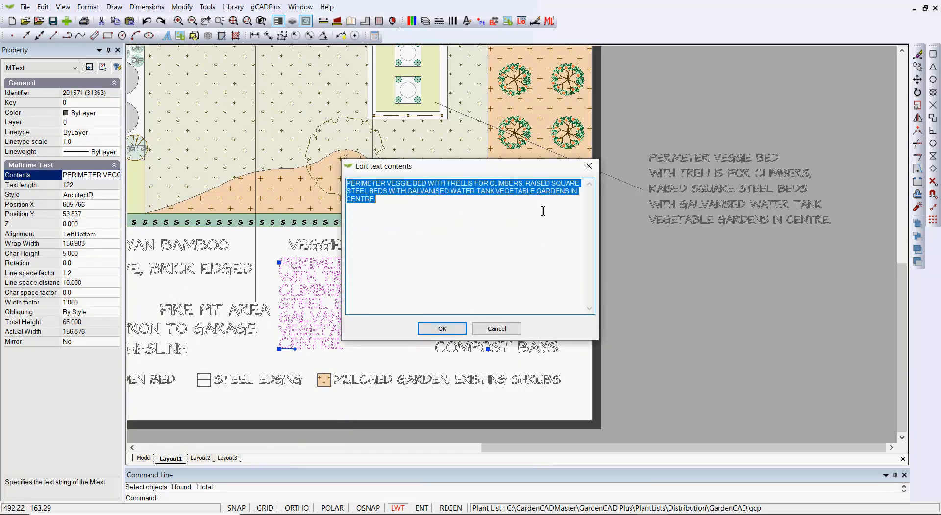
{"action": "left_click", "coordinate": [570, 194]}
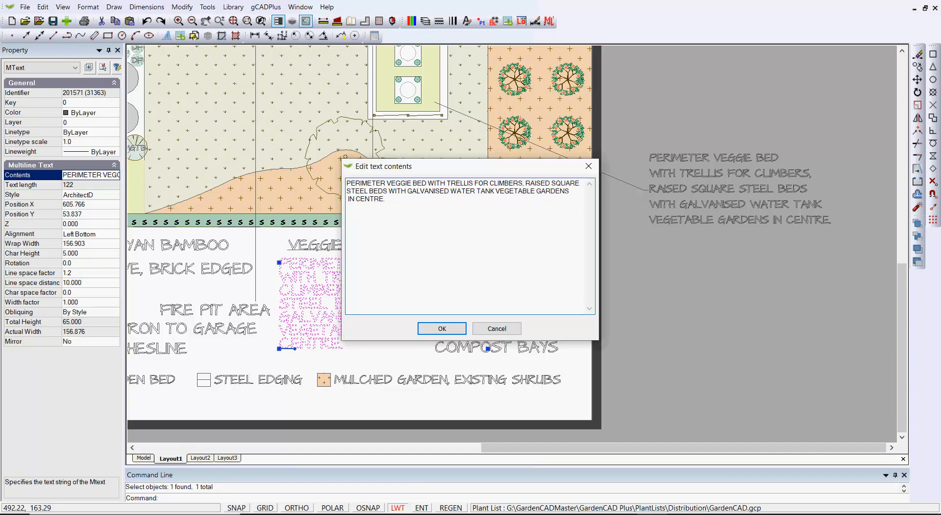
{"action": "left_click", "coordinate": [460, 332]}
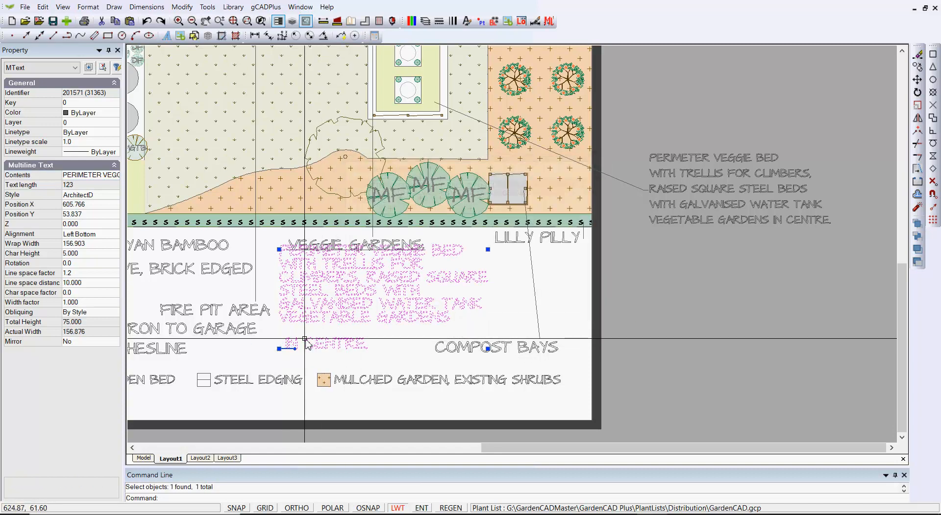
- Remove the line break before "IN CENTRE." from the veggie bed note's contents and deselect the note
{"action": "scroll", "coordinate": [296, 345], "scroll_direction": "up", "scroll_amount": 1}
{"action": "scroll", "coordinate": [296, 345], "scroll_direction": "up", "scroll_amount": 1}
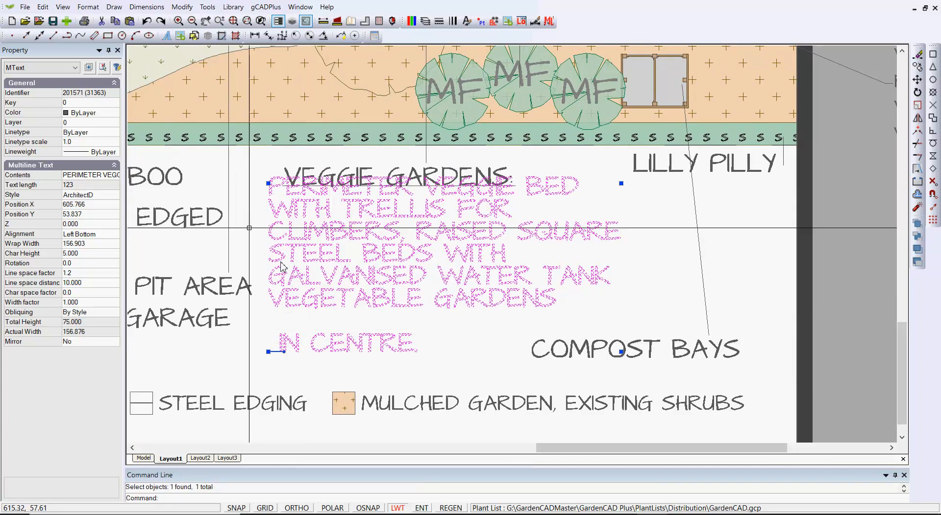
{"action": "double_click", "coordinate": [111, 178]}
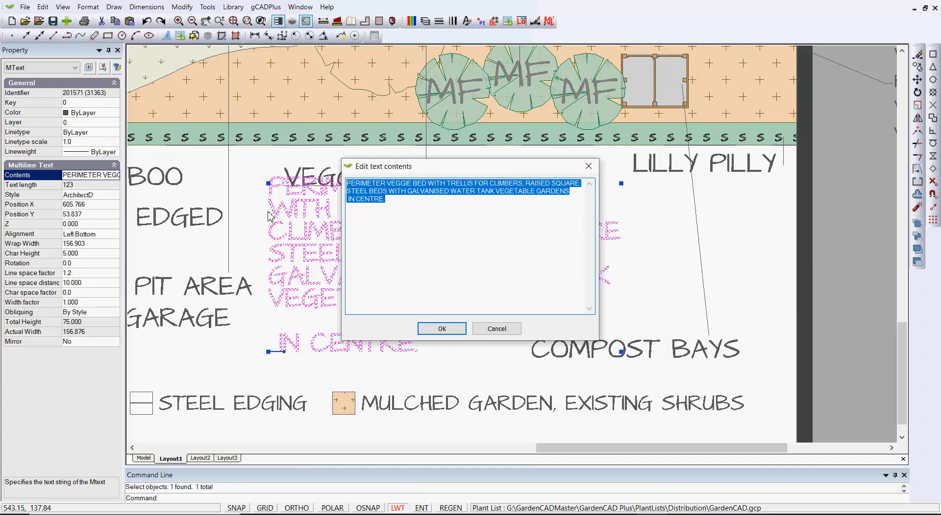
{"action": "left_click", "coordinate": [574, 198]}
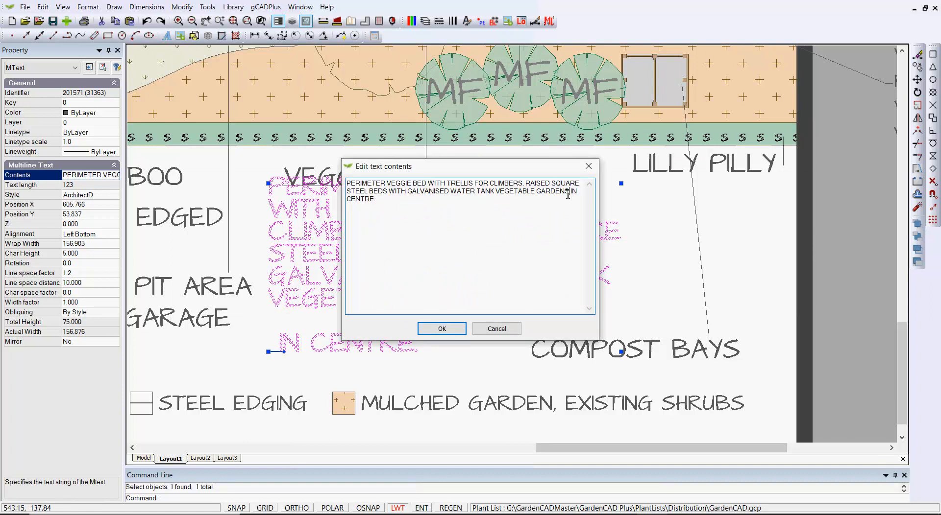
{"action": "left_click", "coordinate": [445, 327]}
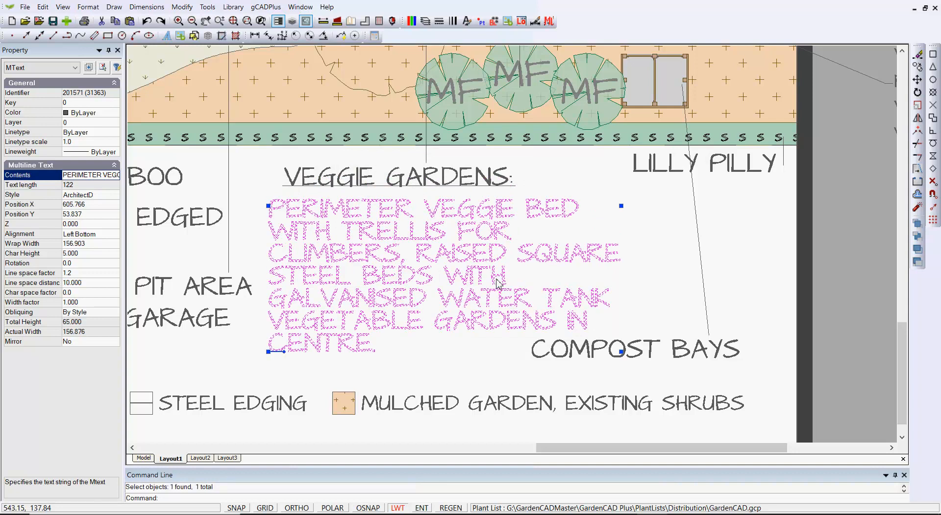
{"action": "right_click", "coordinate": [571, 269]}
{"action": "left_click", "coordinate": [596, 280]}
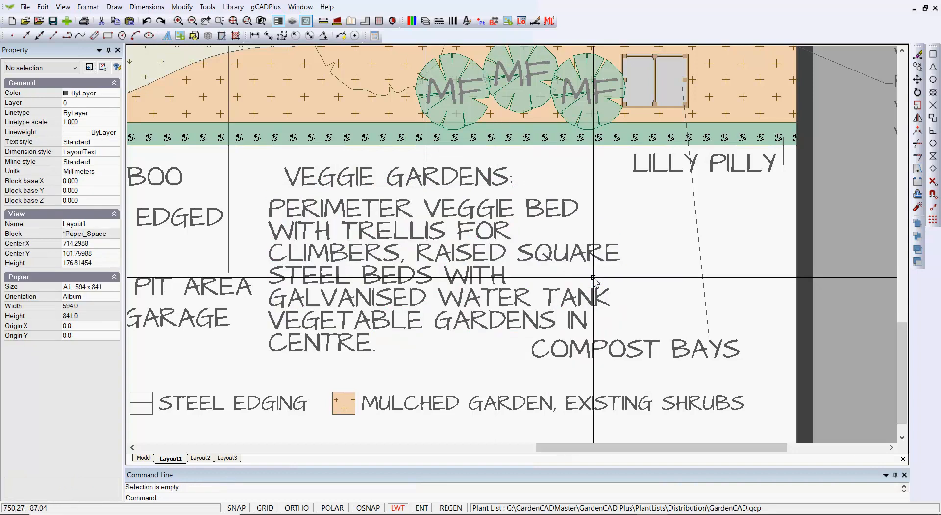
- Set the character height of the veggie bed note to 3.5 and deselect it
{"action": "left_click", "coordinate": [564, 258]}
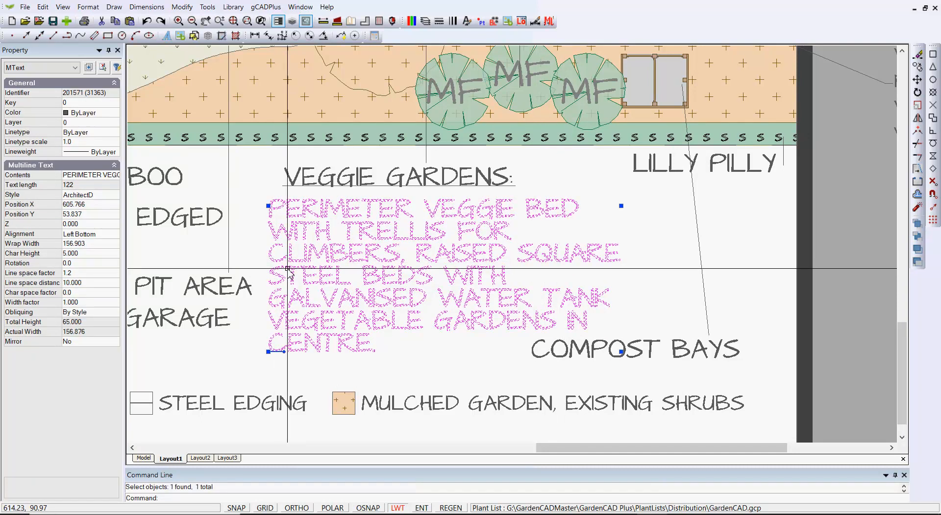
{"action": "left_click", "coordinate": [89, 254]}
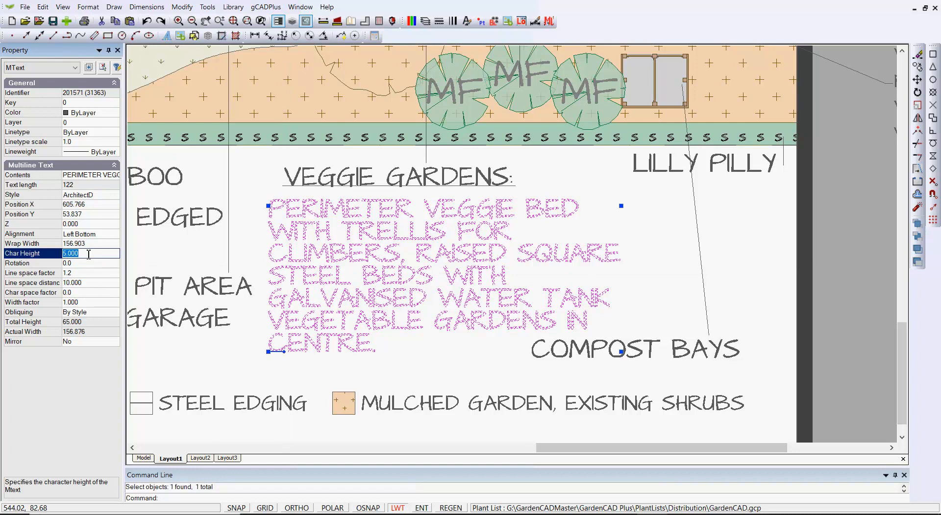
{"action": "type", "text": "3.5"}
{"action": "key", "text": "Return"}
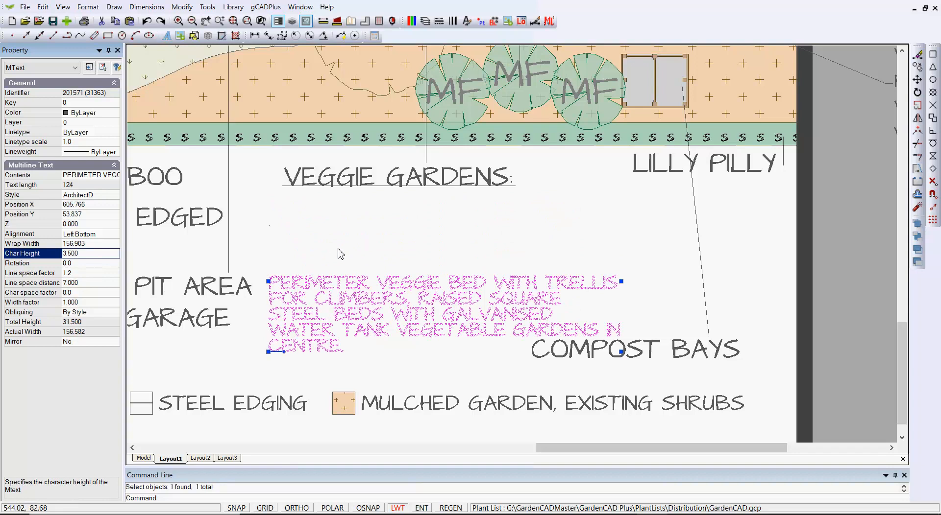
{"action": "right_click", "coordinate": [341, 254]}
{"action": "left_click", "coordinate": [349, 266]}
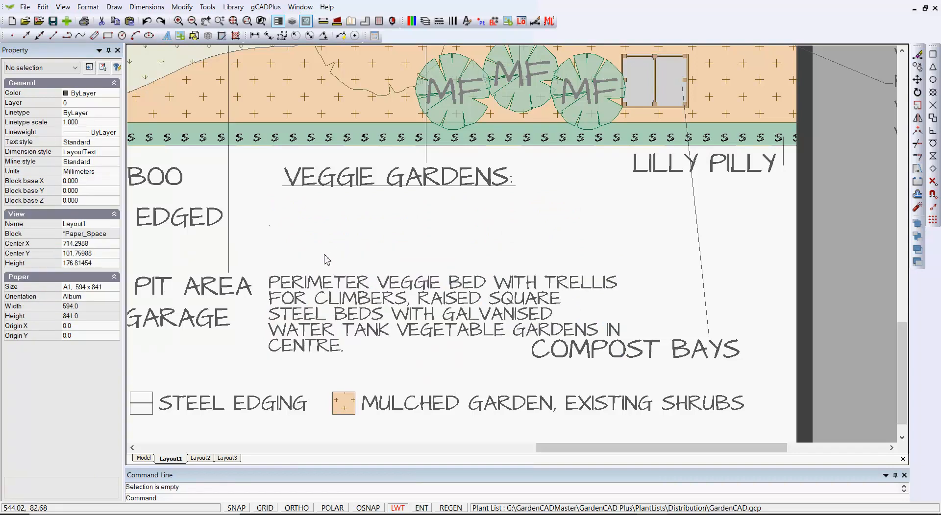
- Check the paper sizes of the drawing's layouts in the layouts manager and close it
{"action": "right_click", "coordinate": [176, 461]}
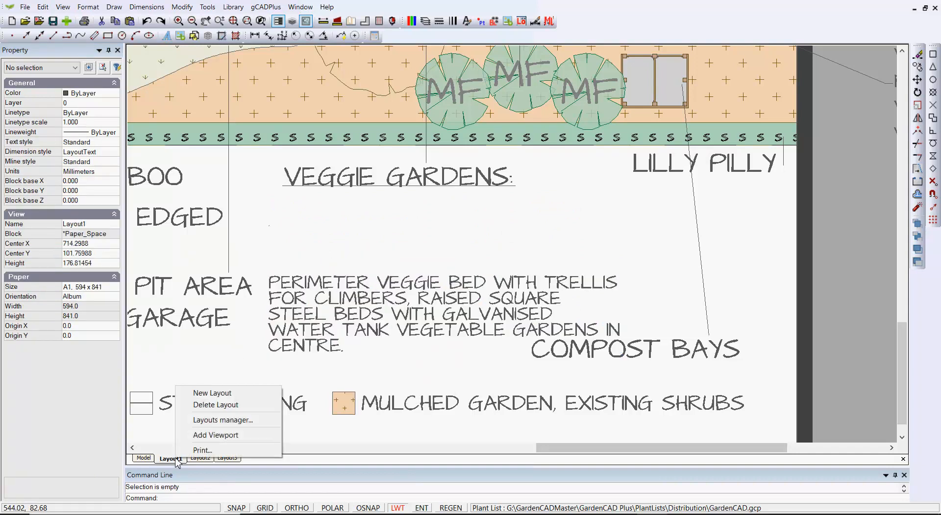
{"action": "left_click", "coordinate": [226, 420]}
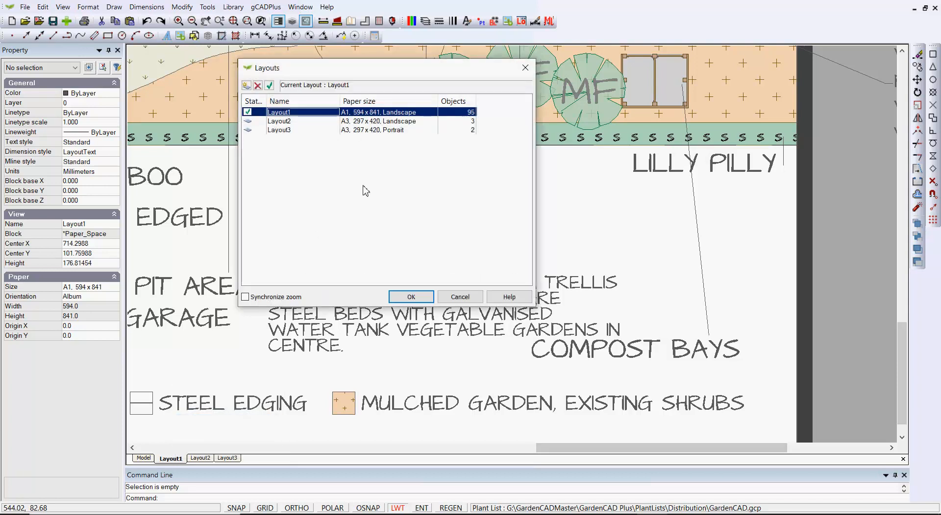
{"action": "left_click", "coordinate": [415, 297]}
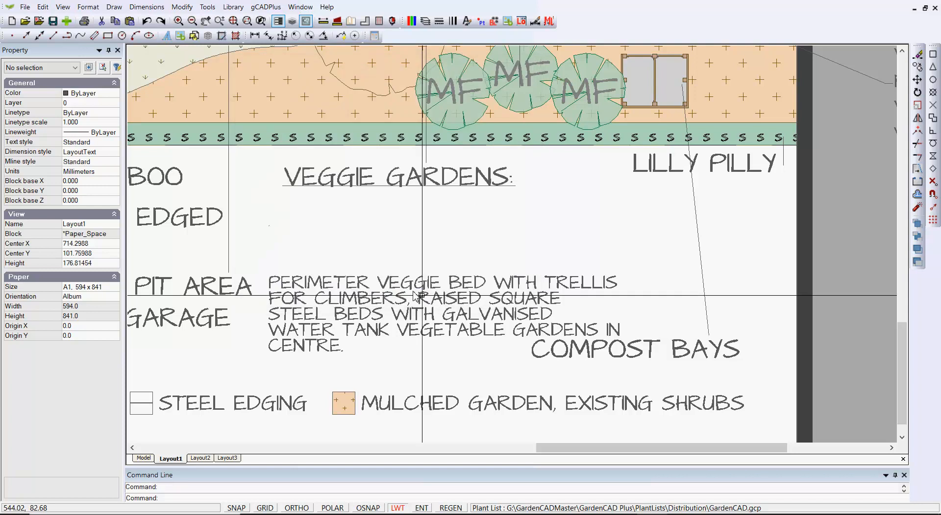
- Set the character height of the veggie bed note to 5 and deselect it
{"action": "left_click", "coordinate": [391, 288]}
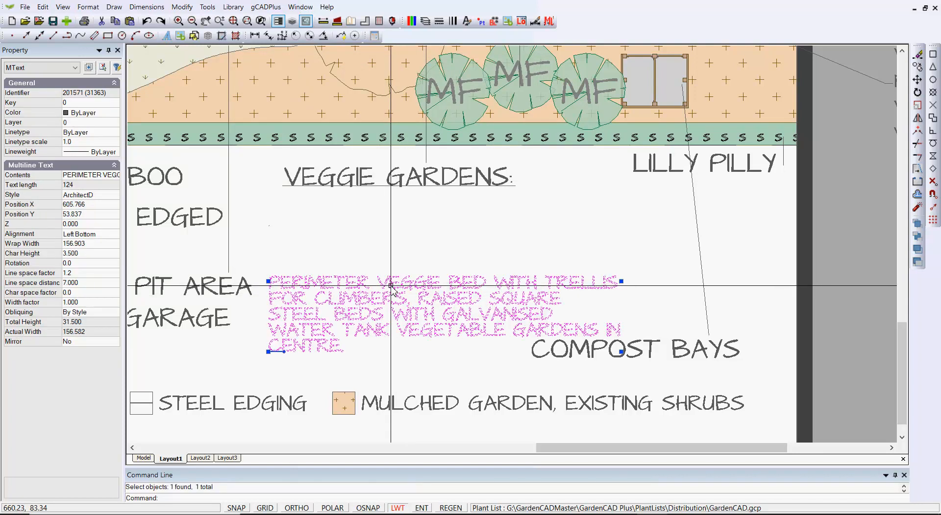
{"action": "left_click", "coordinate": [86, 254]}
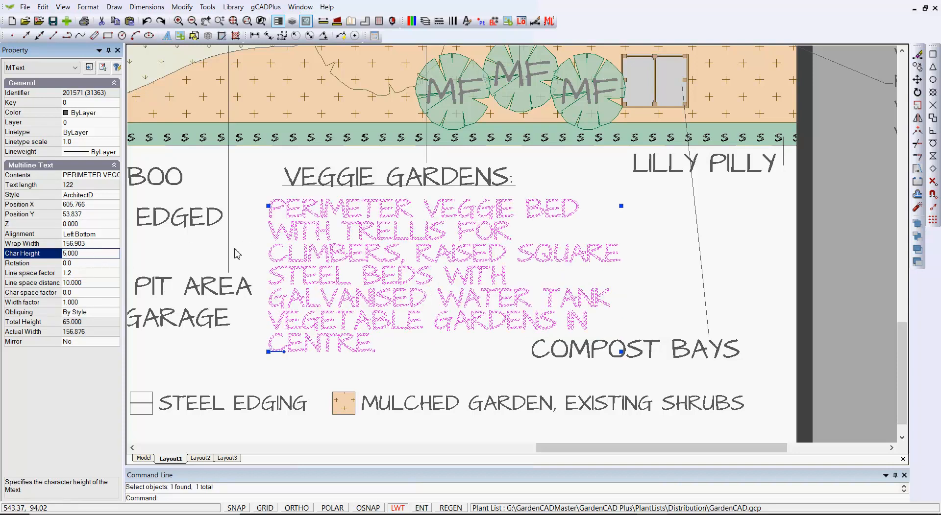
{"action": "key", "text": "Escape"}
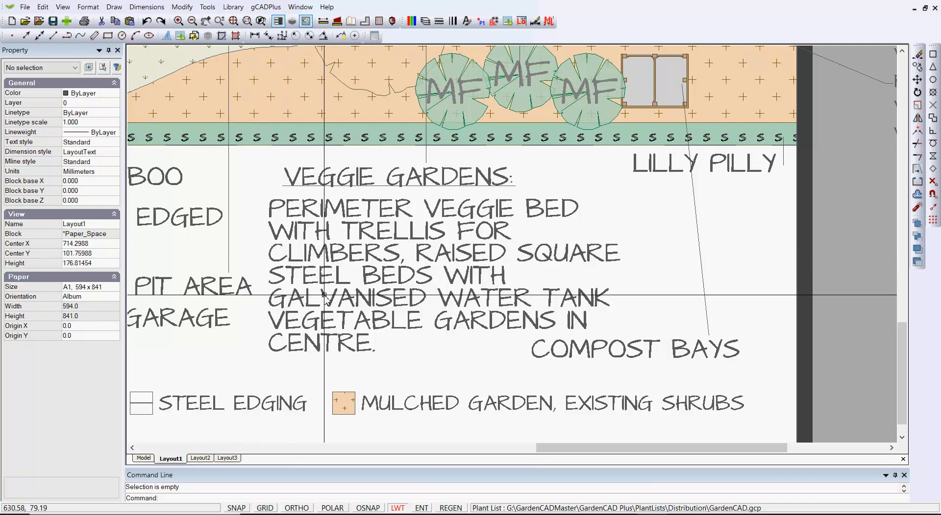
- Narrow the veggie bed note's text frame to a wrap width of about 145.7 using its upper corner grip
{"action": "scroll", "coordinate": [323, 295], "scroll_direction": "down", "scroll_amount": 1}
{"action": "scroll", "coordinate": [338, 274], "scroll_direction": "down", "scroll_amount": 2}
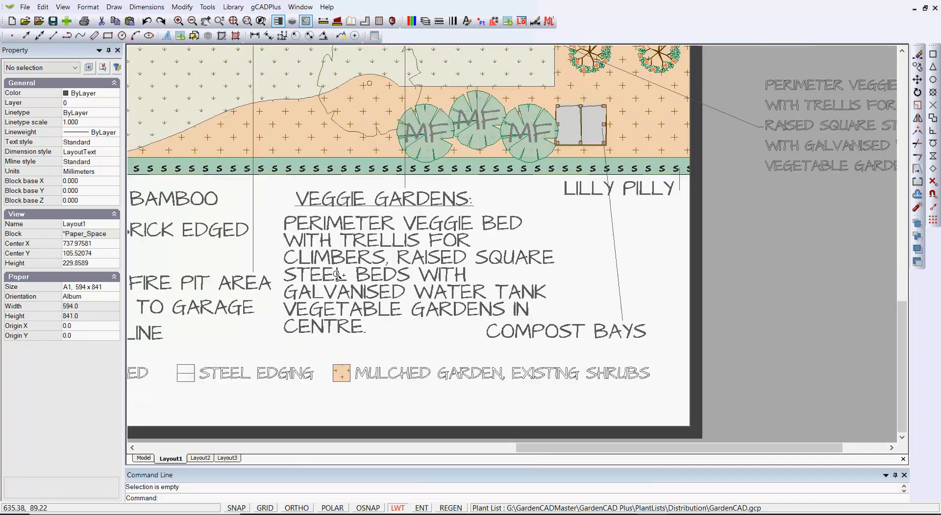
{"action": "scroll", "coordinate": [338, 275], "scroll_direction": "down", "scroll_amount": 1}
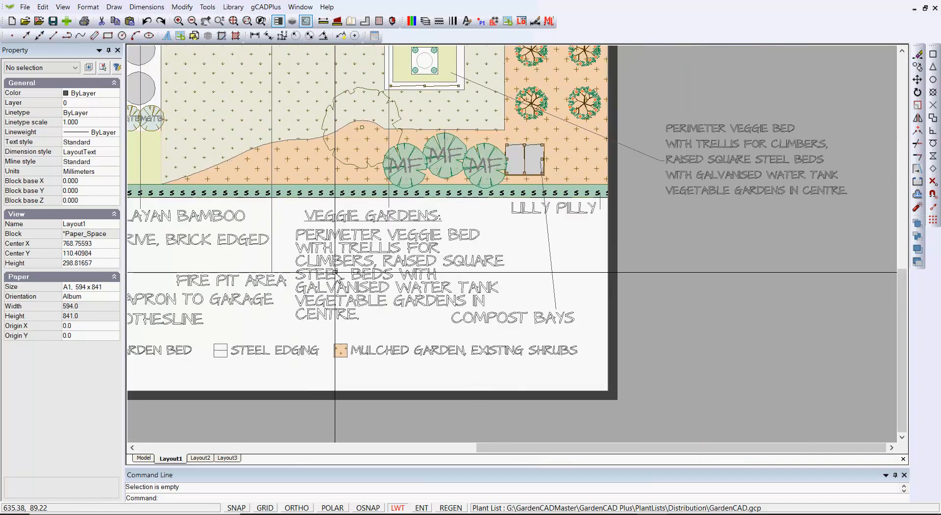
{"action": "left_click", "coordinate": [341, 238]}
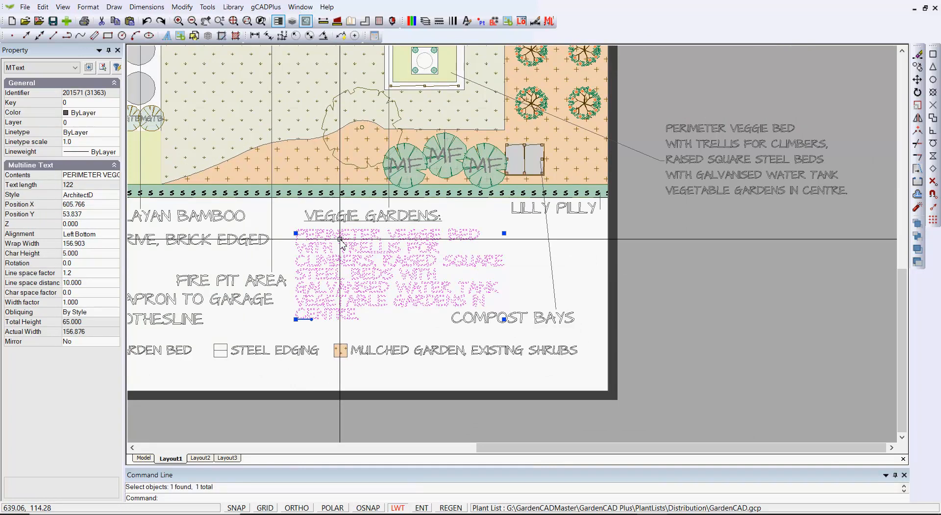
{"action": "left_click", "coordinate": [504, 234]}
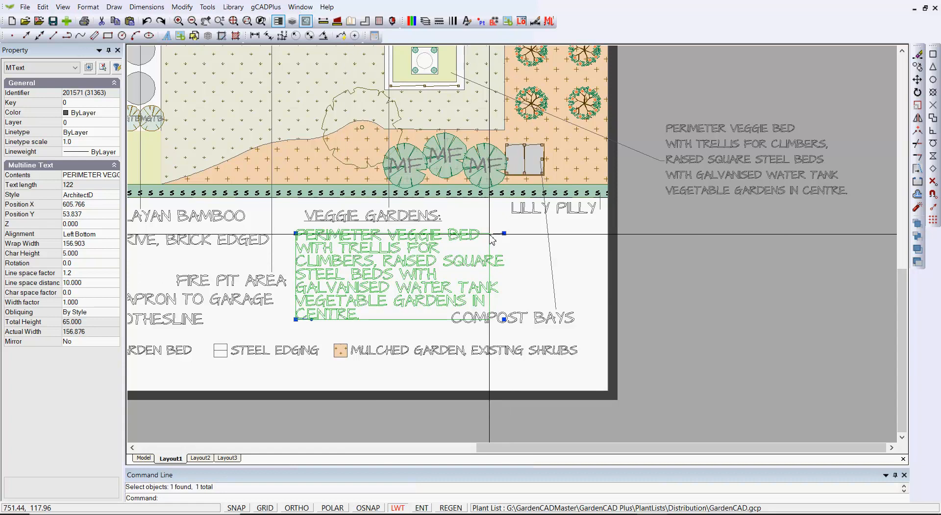
{"action": "left_click", "coordinate": [490, 235]}
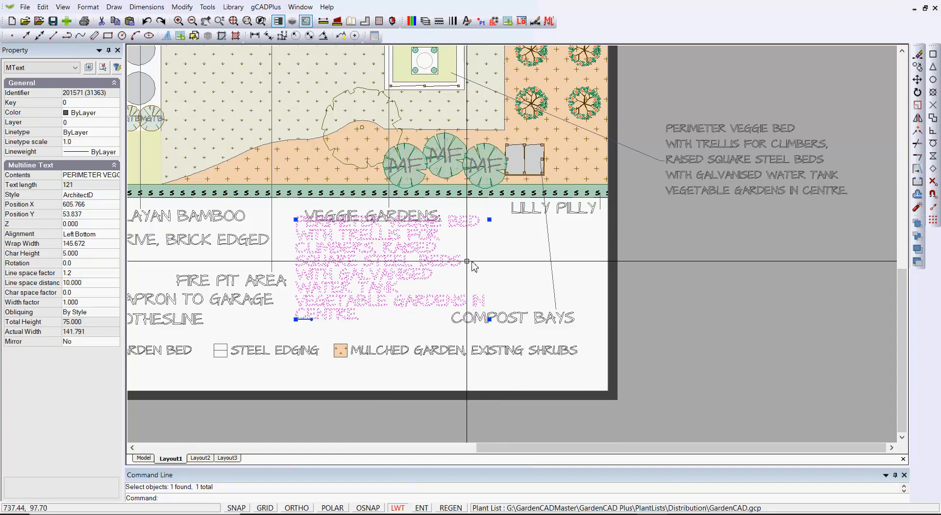
- Move the veggie bed note down so its first line sits below the VEGGIE GARDENS heading
{"action": "right_click", "coordinate": [403, 277]}
{"action": "left_click", "coordinate": [435, 335]}
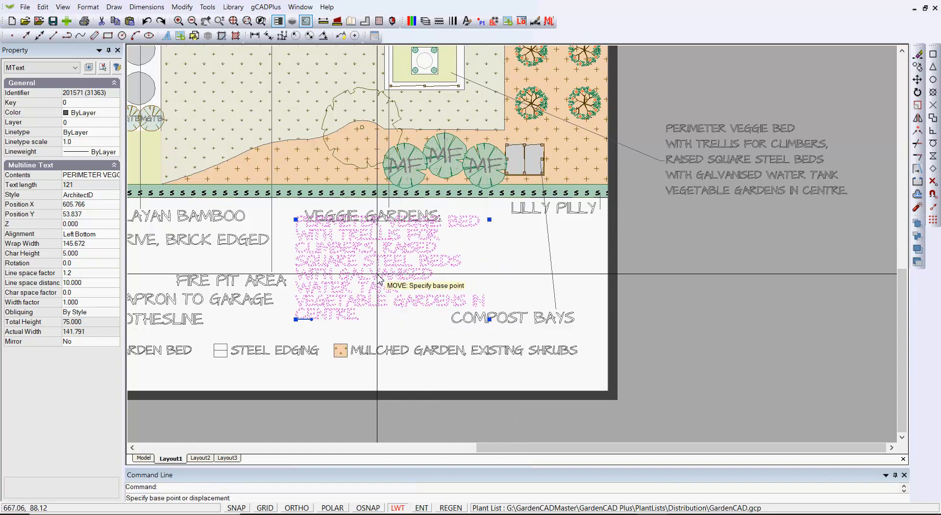
{"action": "left_click", "coordinate": [377, 275]}
{"action": "left_click", "coordinate": [376, 289]}
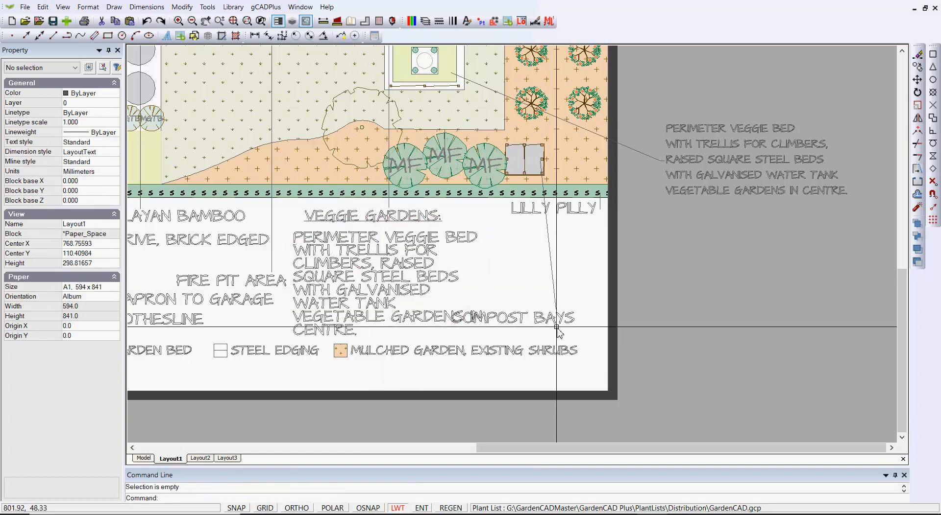
- Move the COMPOST BAYS label clear of the veggie bed note, to about X 741.1, Y 66.7
{"action": "left_click", "coordinate": [540, 326]}
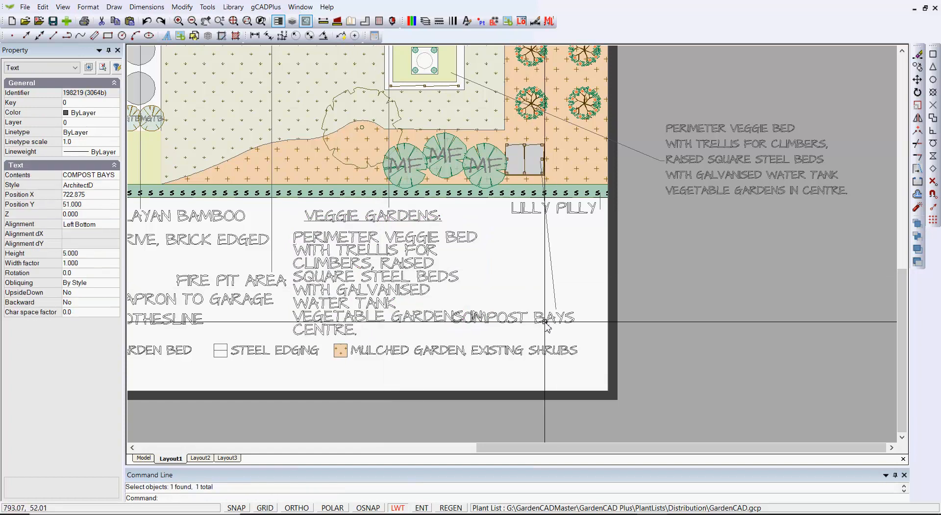
{"action": "left_click", "coordinate": [451, 324]}
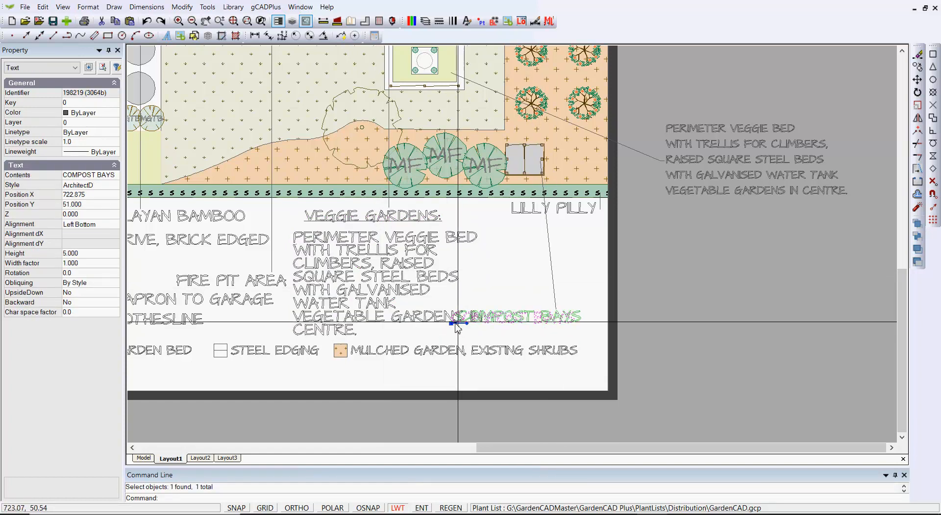
{"action": "left_click", "coordinate": [475, 303]}
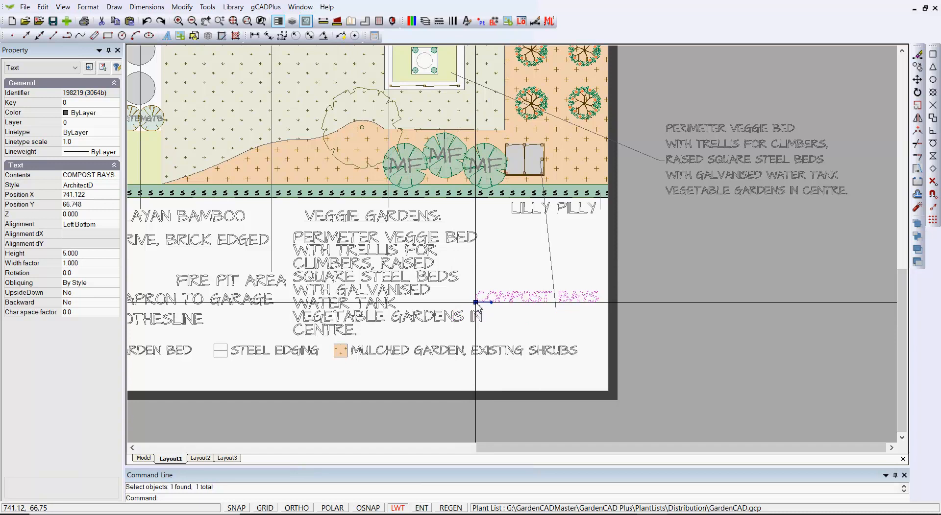
- Shorten the compost bays pointer line by moving its lower end to just above the COMPOST BAYS label
{"action": "left_click", "coordinate": [554, 283]}
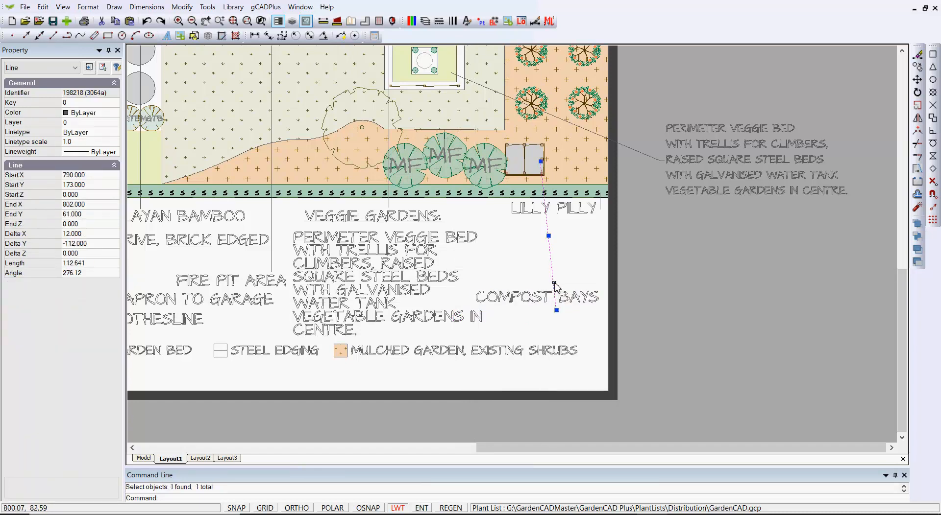
{"action": "left_click", "coordinate": [556, 310]}
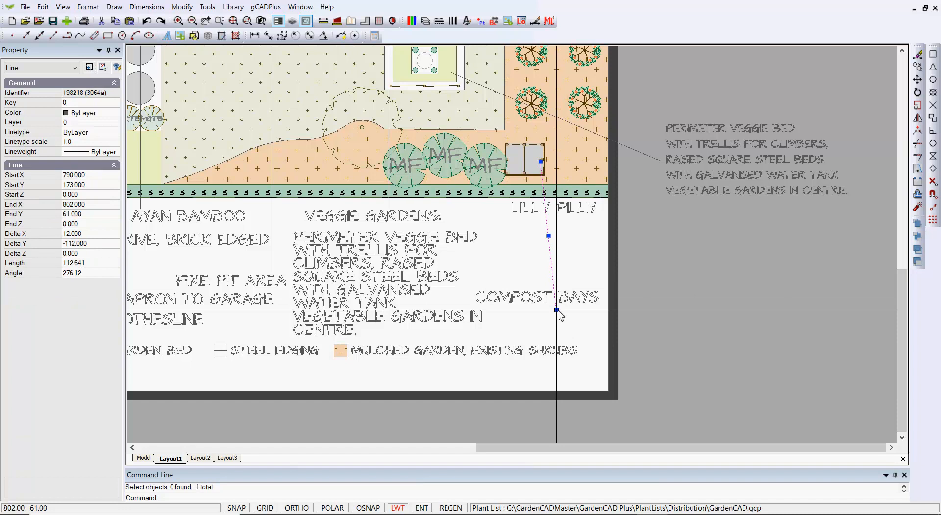
{"action": "left_click", "coordinate": [529, 283]}
- Move the text of the lower veggie bed leader up beside the sheet, with its text point at about X 935.7, Y 249.4, and deselect it
{"action": "middle_click_drag", "start_coordinate": [443, 234], "coordinate": [389, 277]}
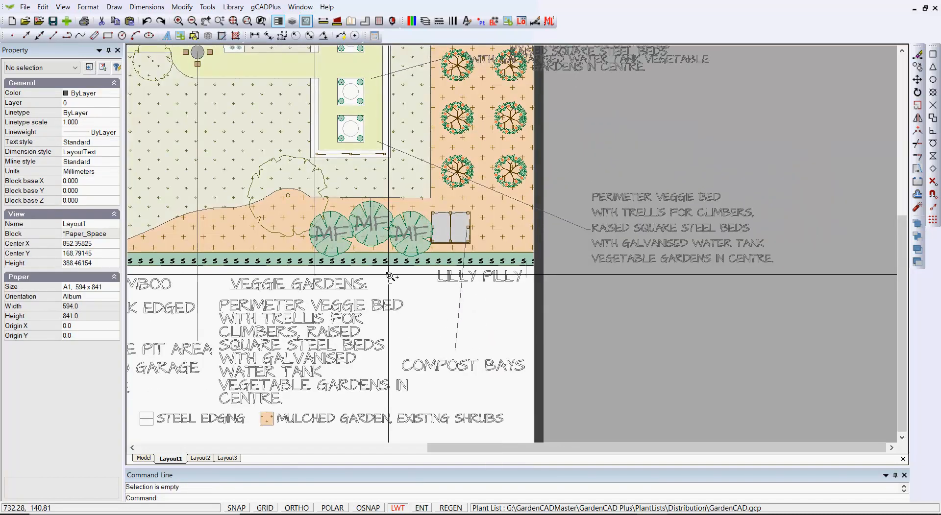
{"action": "scroll", "coordinate": [390, 276], "scroll_direction": "down", "scroll_amount": 1}
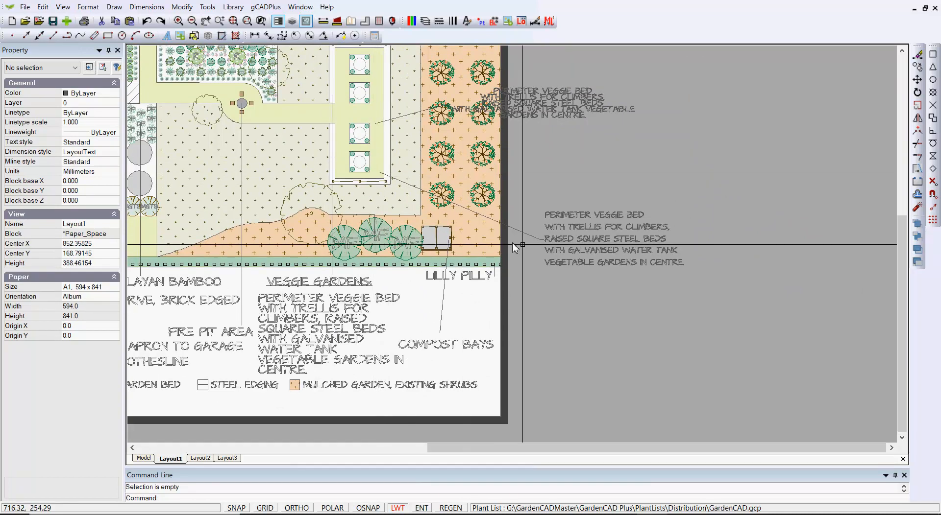
{"action": "scroll", "coordinate": [378, 173], "scroll_direction": "up", "scroll_amount": 2}
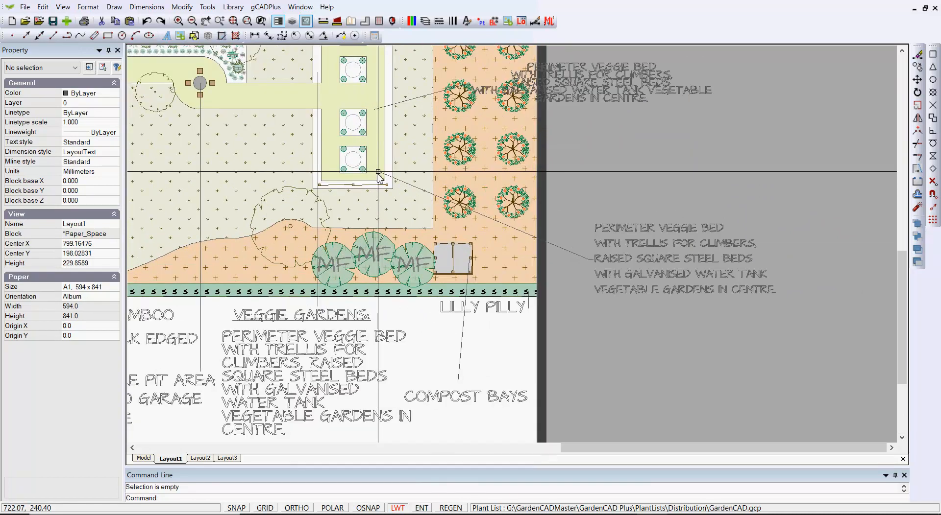
{"action": "scroll", "coordinate": [377, 173], "scroll_direction": "up", "scroll_amount": 1}
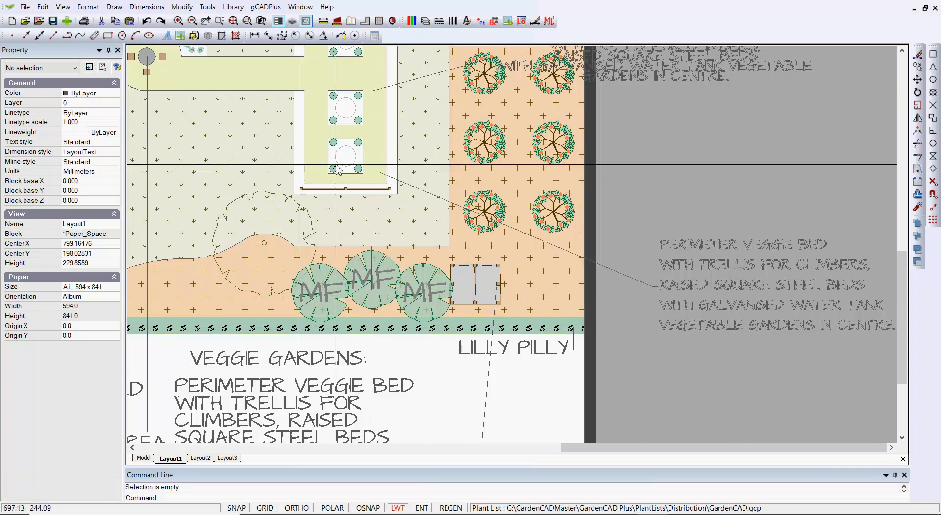
{"action": "left_click", "coordinate": [677, 269]}
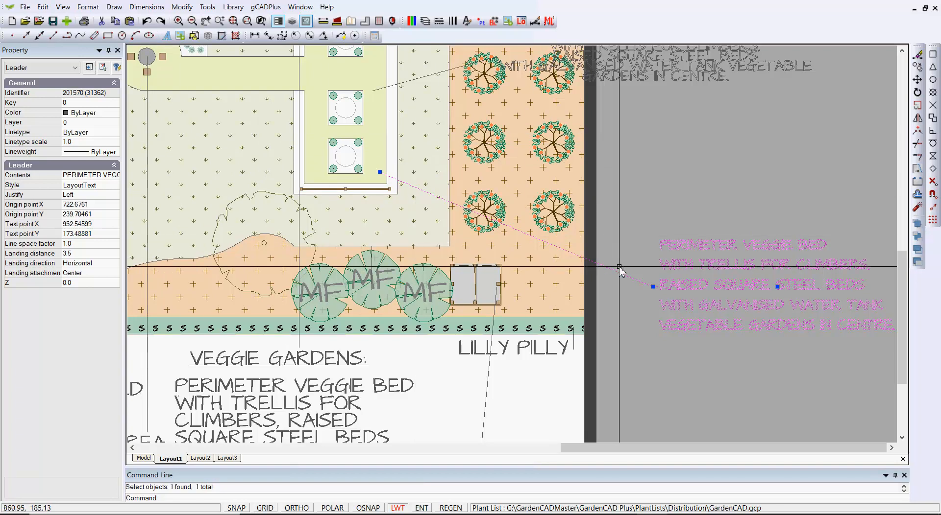
{"action": "middle_click_drag", "start_coordinate": [618, 267], "coordinate": [606, 202]}
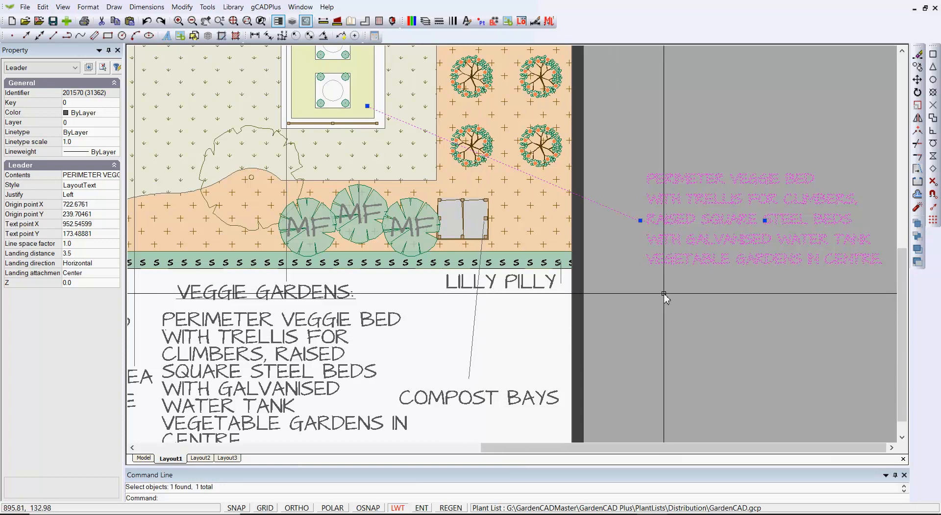
{"action": "scroll", "coordinate": [667, 294], "scroll_direction": "down", "scroll_amount": 1}
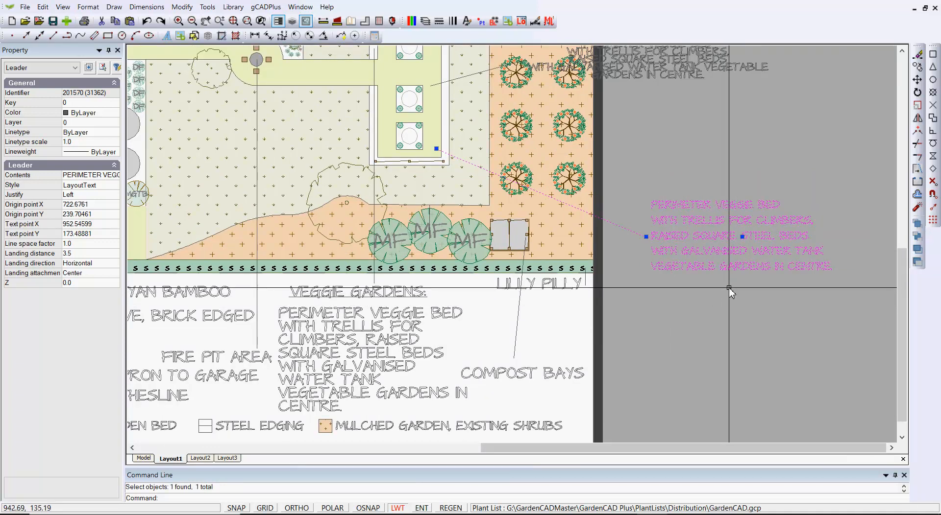
{"action": "left_click", "coordinate": [743, 236]}
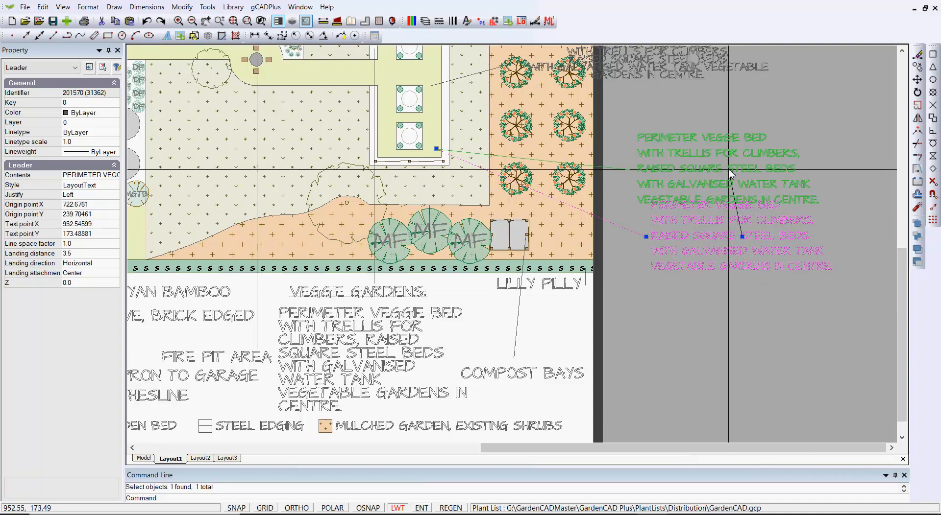
{"action": "left_click", "coordinate": [720, 134]}
{"action": "key", "text": "Escape"}
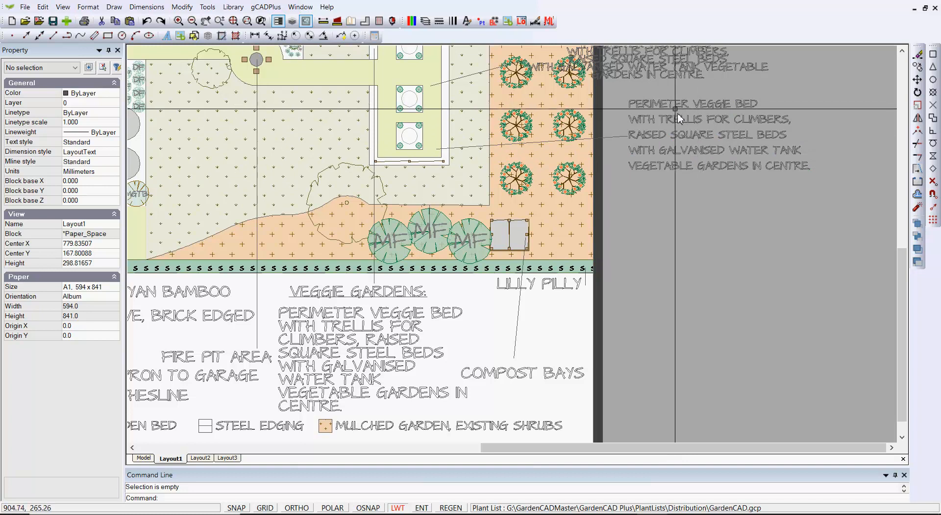
{"action": "left_click", "coordinate": [631, 142]}
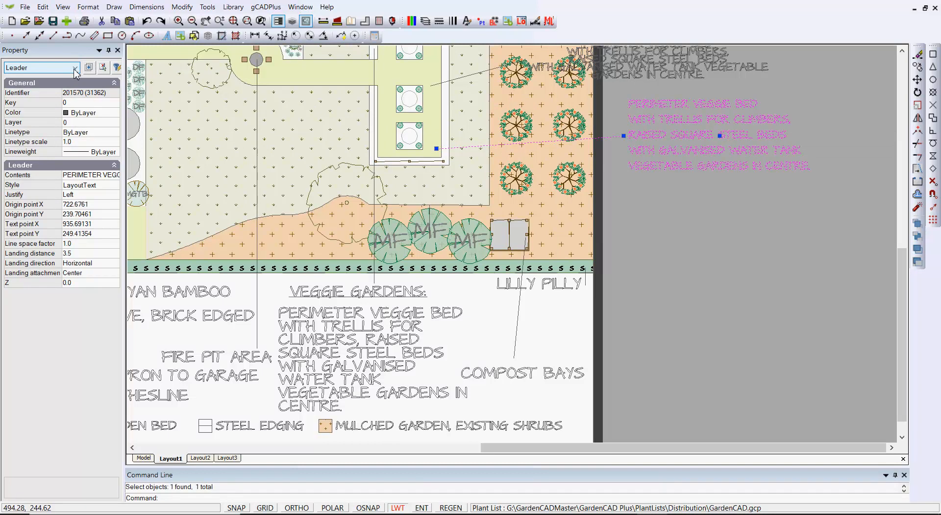
{"action": "left_click", "coordinate": [649, 216]}
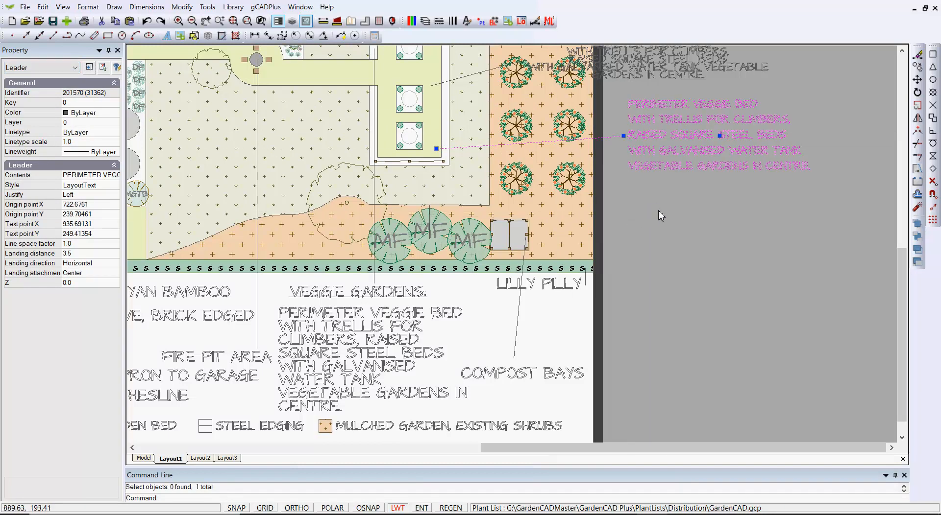
{"action": "key", "text": "Escape"}
- Set the line space factor of the lower veggie bed leader to 0.75 and deselect it
{"action": "left_click", "coordinate": [677, 136]}
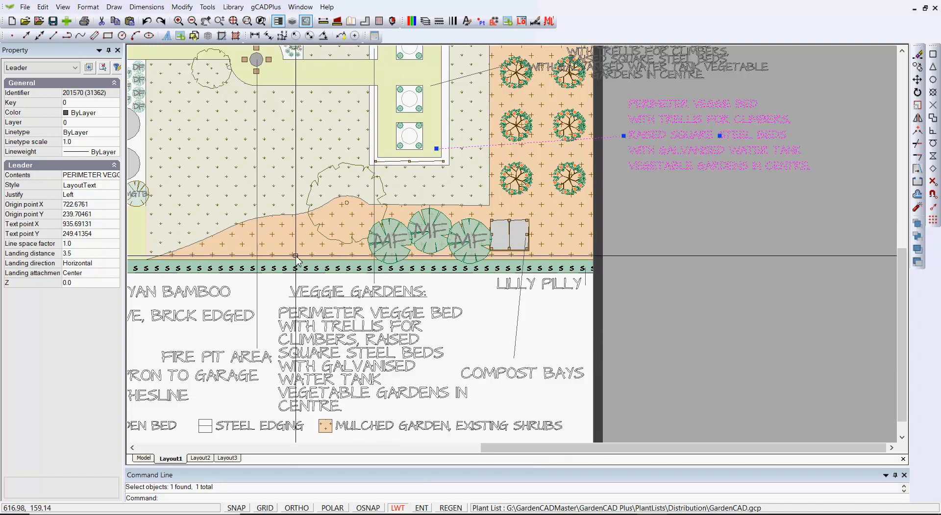
{"action": "left_click", "coordinate": [82, 244]}
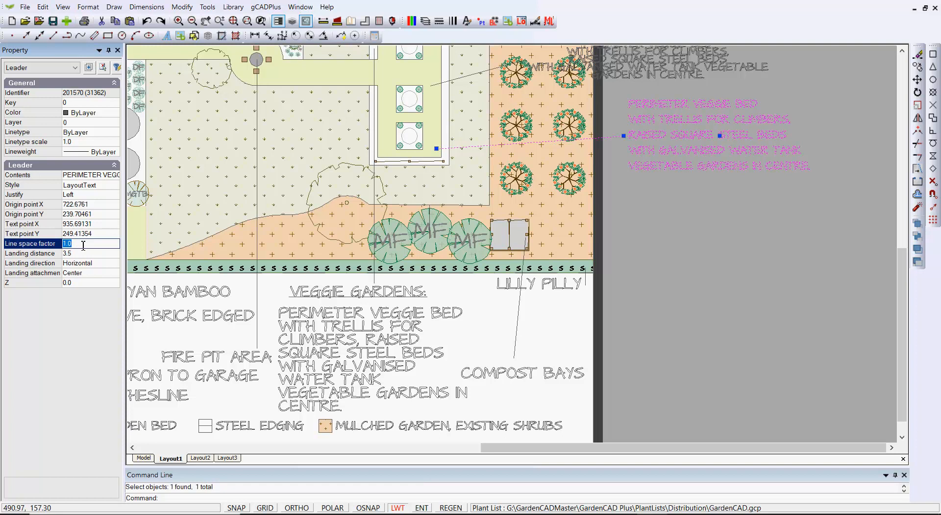
{"action": "key", "text": "BackSpace"}
{"action": "type", "text": ".75"}
{"action": "key", "text": "Return"}
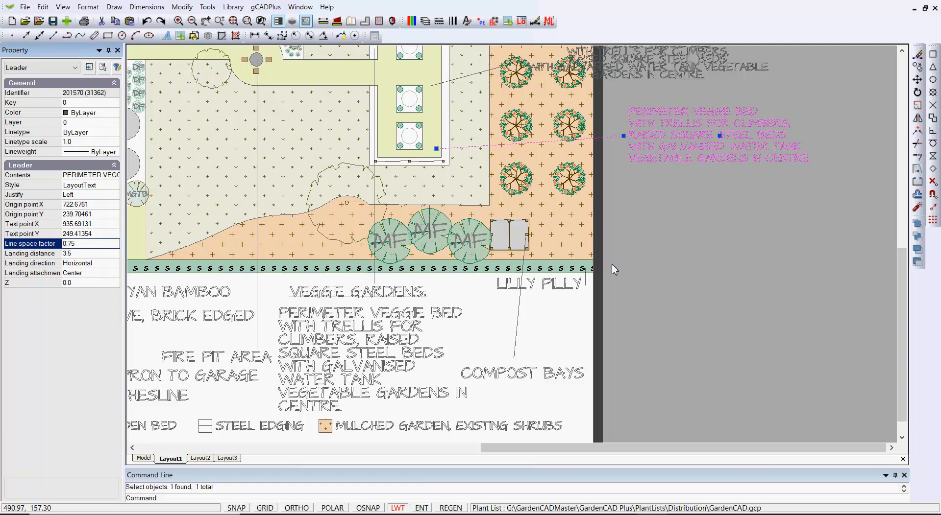
{"action": "key", "text": "Escape"}
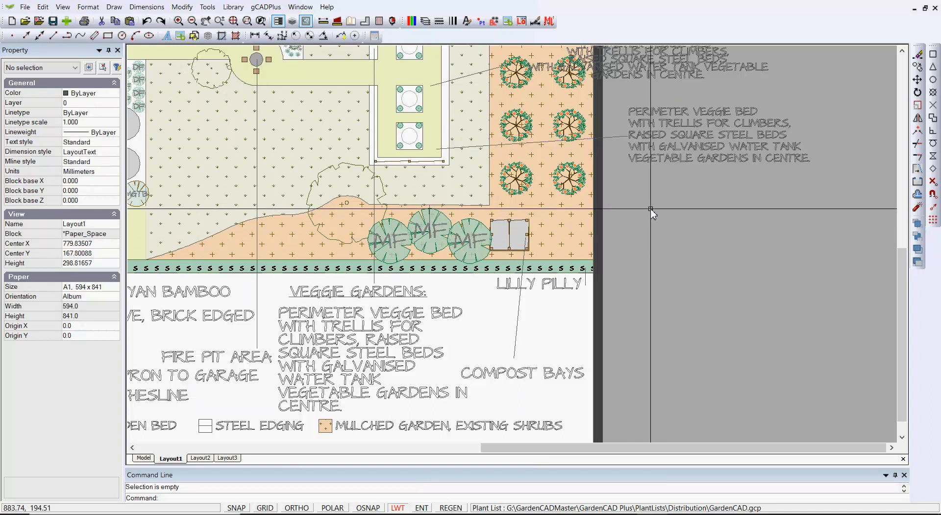
{"action": "scroll", "coordinate": [650, 210], "scroll_direction": "down", "scroll_amount": 3}
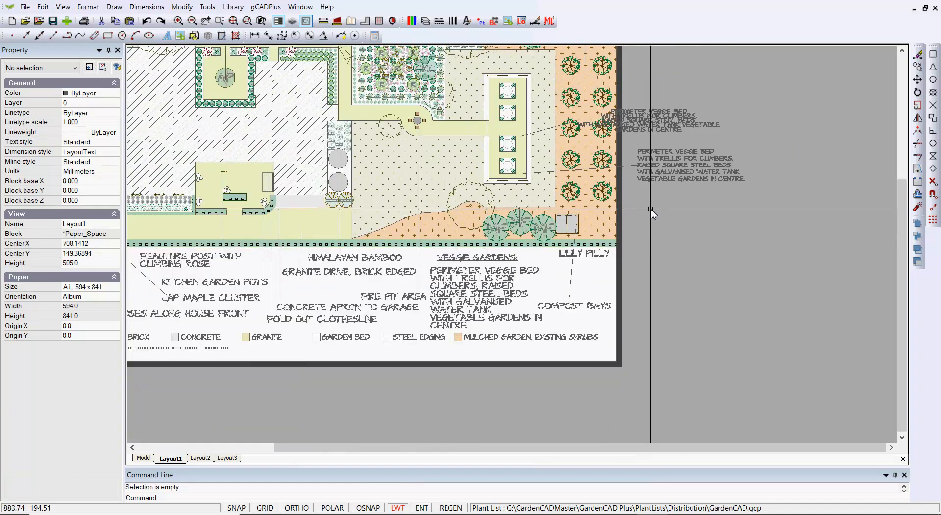
{"action": "left_click", "coordinate": [668, 169]}
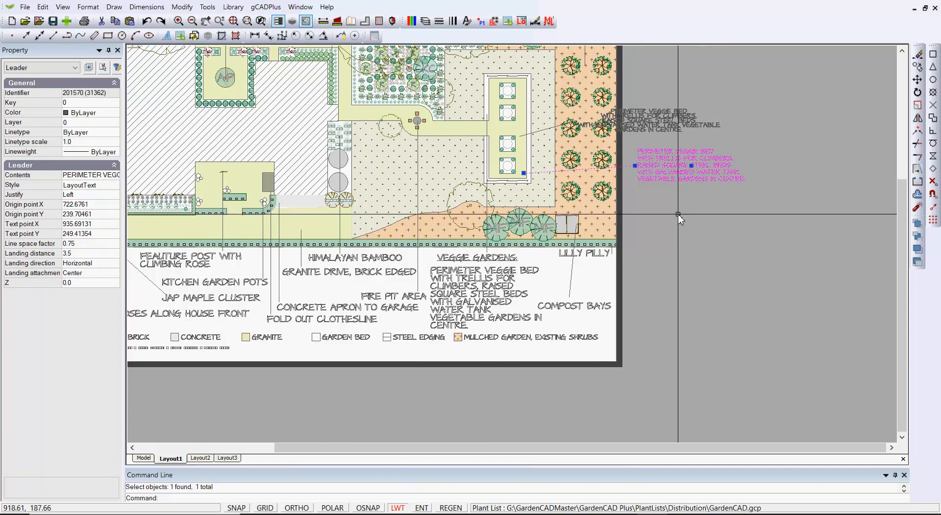
{"action": "key", "text": "Escape"}
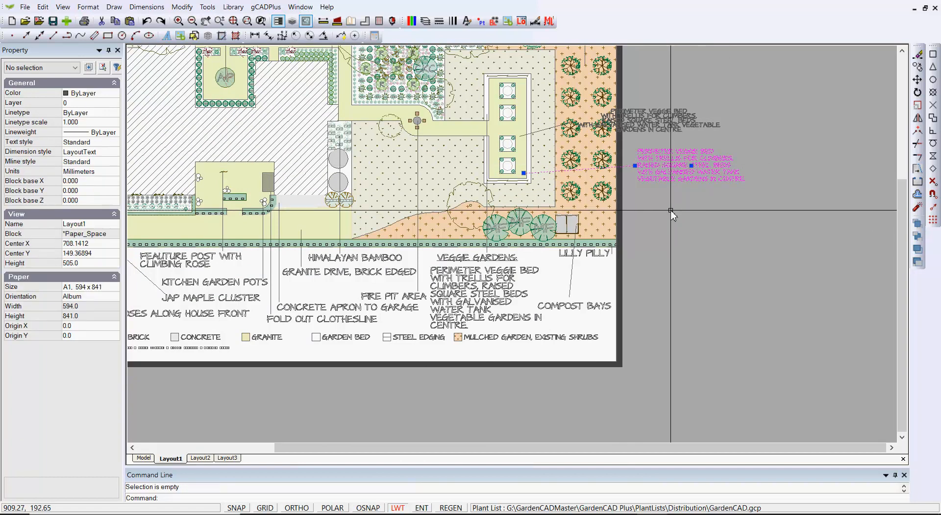